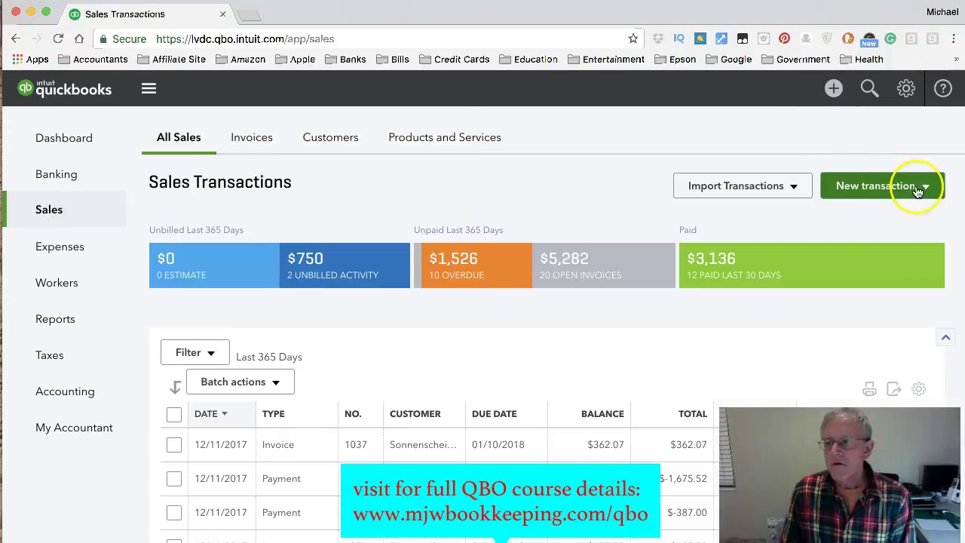
Start a new invoice for Amy's Bird Sanctuary and collapse the list of billable items offered for it
click(916, 187)
click(850, 216)
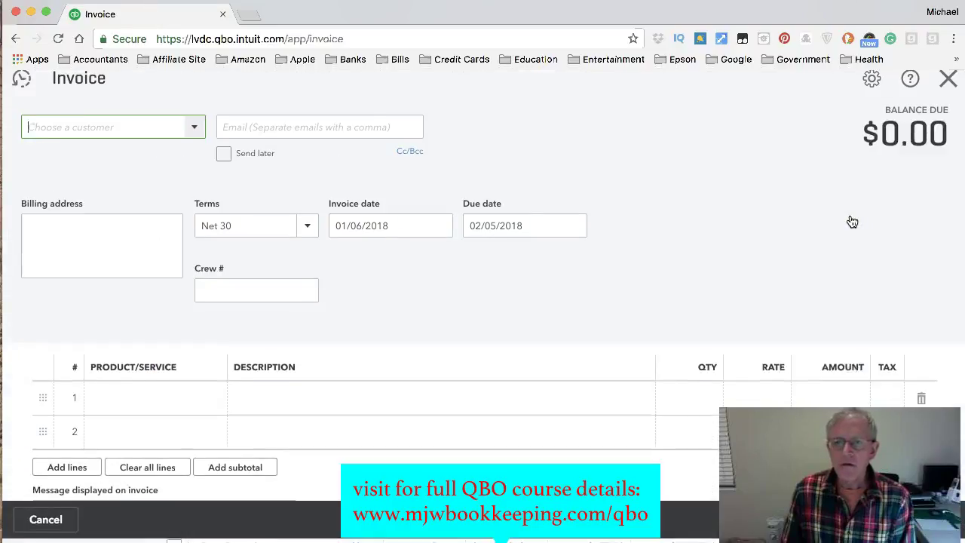
click(192, 139)
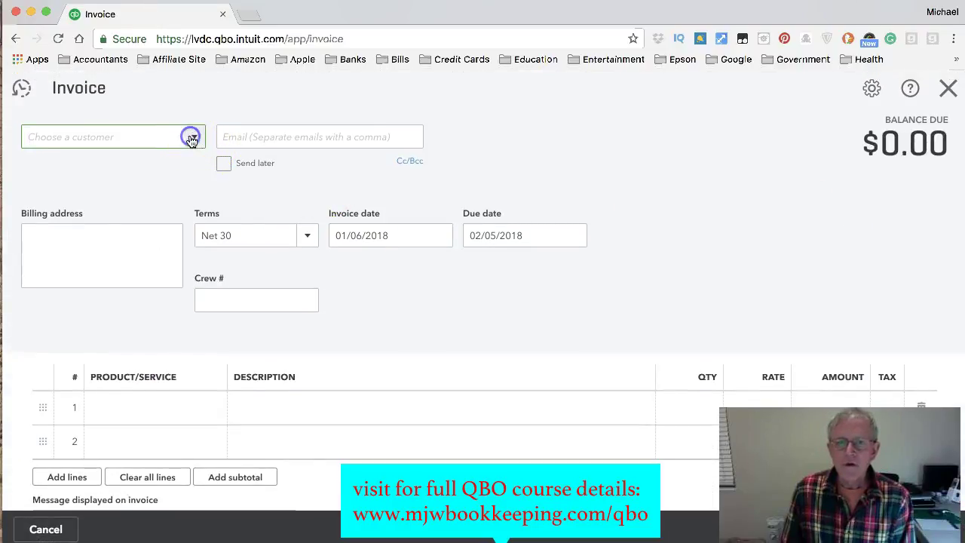
click(117, 192)
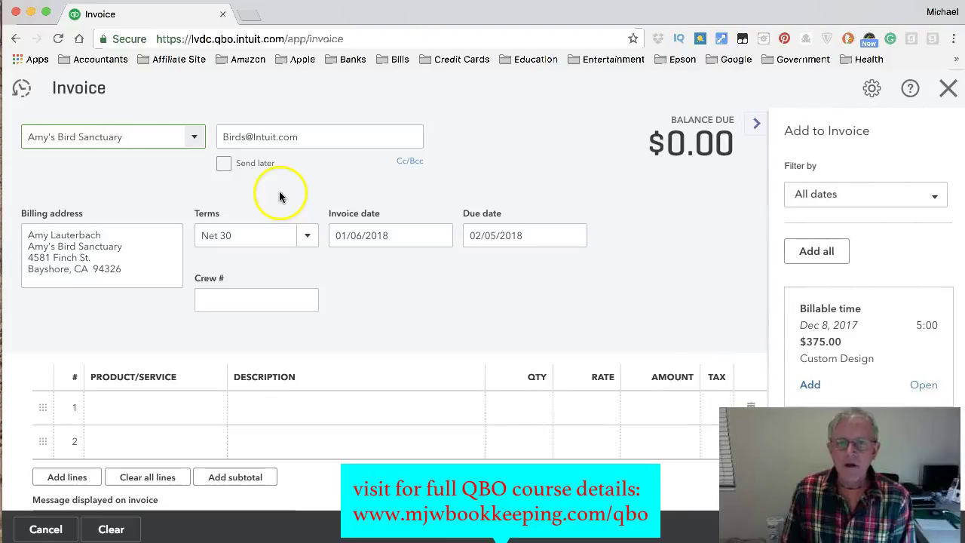
click(755, 125)
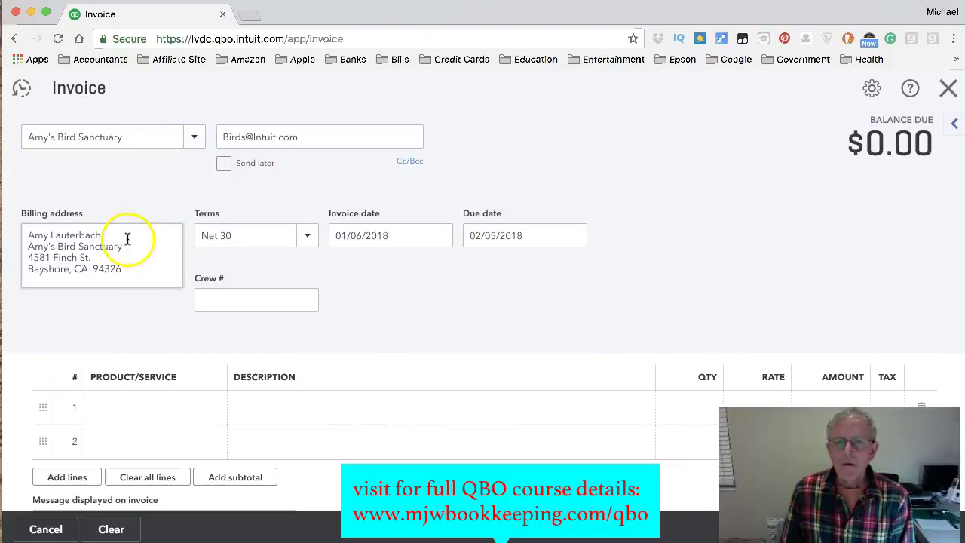
Review the invoice's customer email, billing address, terms, invoice date and due date
click(300, 140)
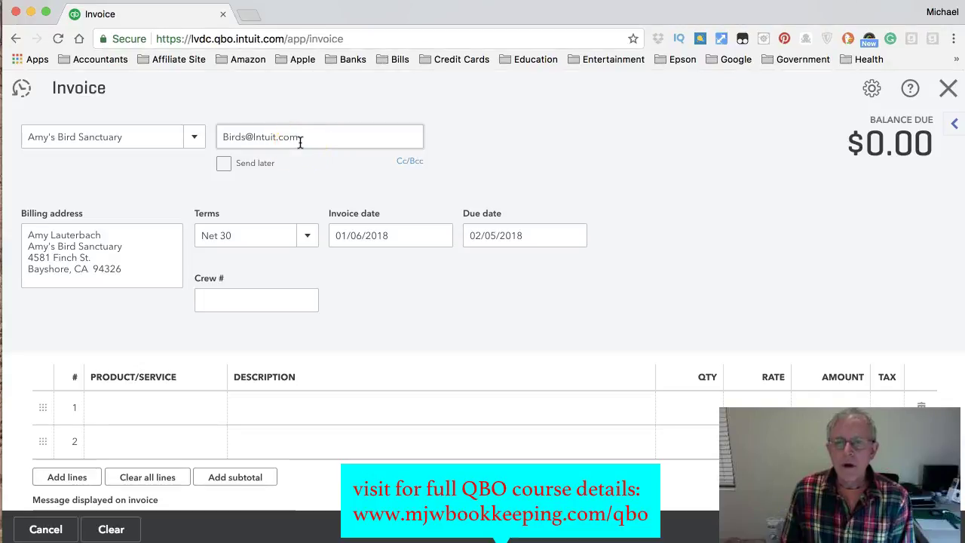
click(75, 255)
click(237, 239)
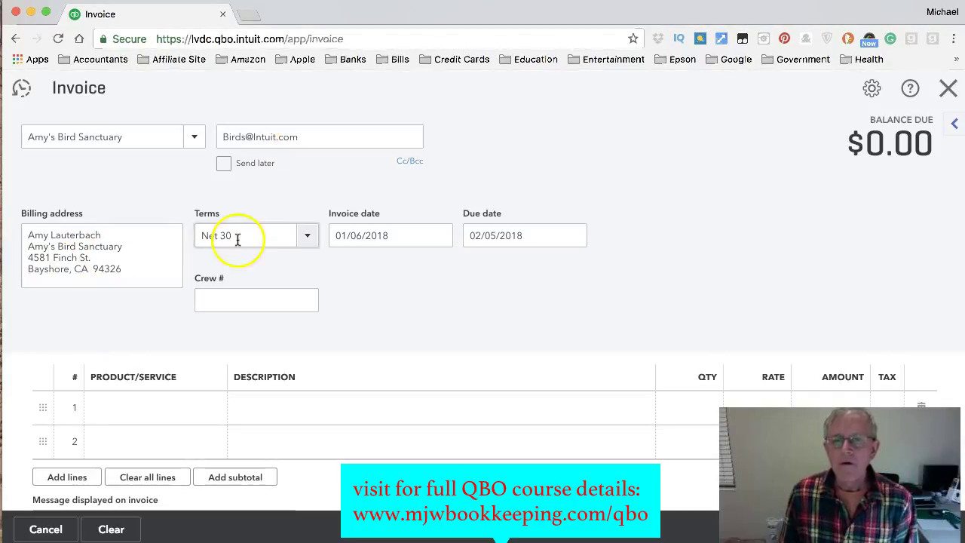
click(308, 239)
click(411, 229)
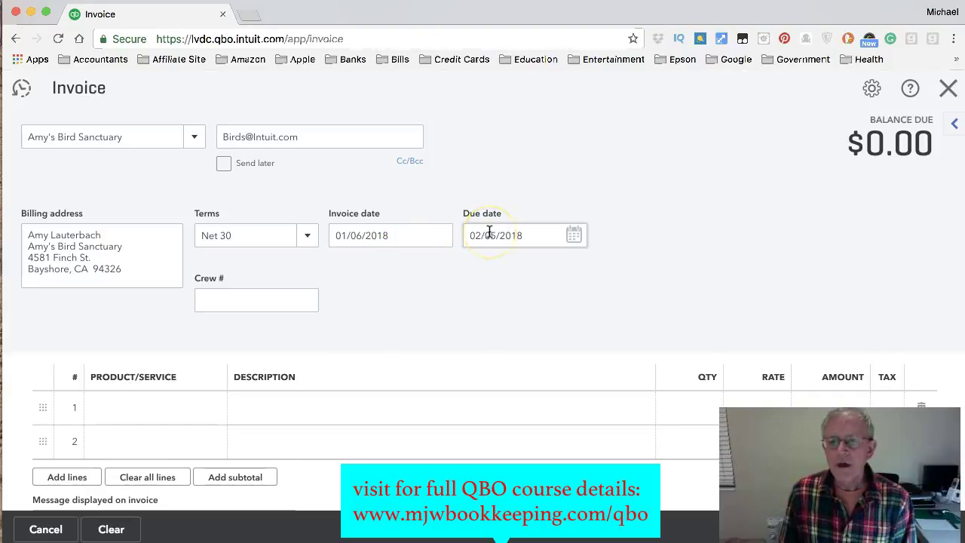
click(387, 293)
Add the Concrete item to the first invoice line with a rate of 100.00 and a quantity of 2
scroll(384, 294, down, 3)
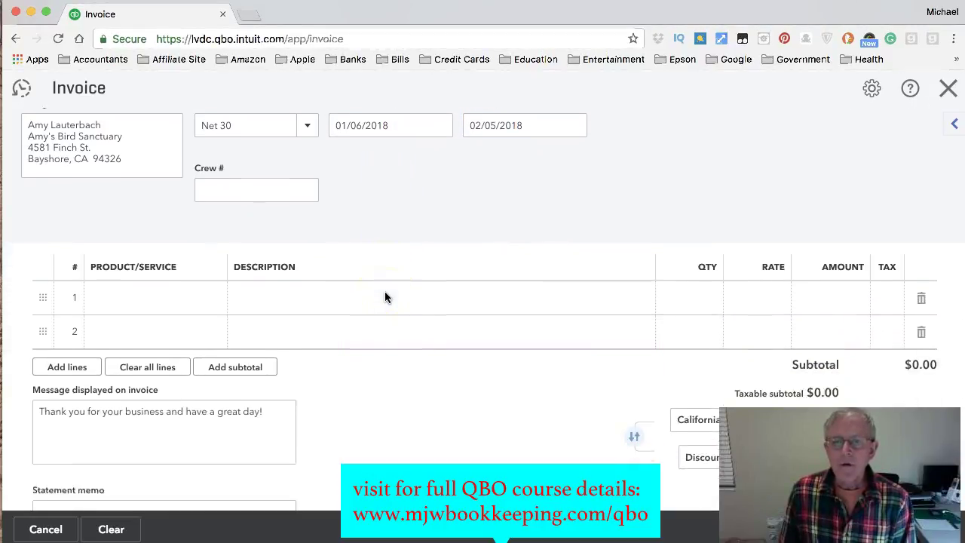
click(133, 279)
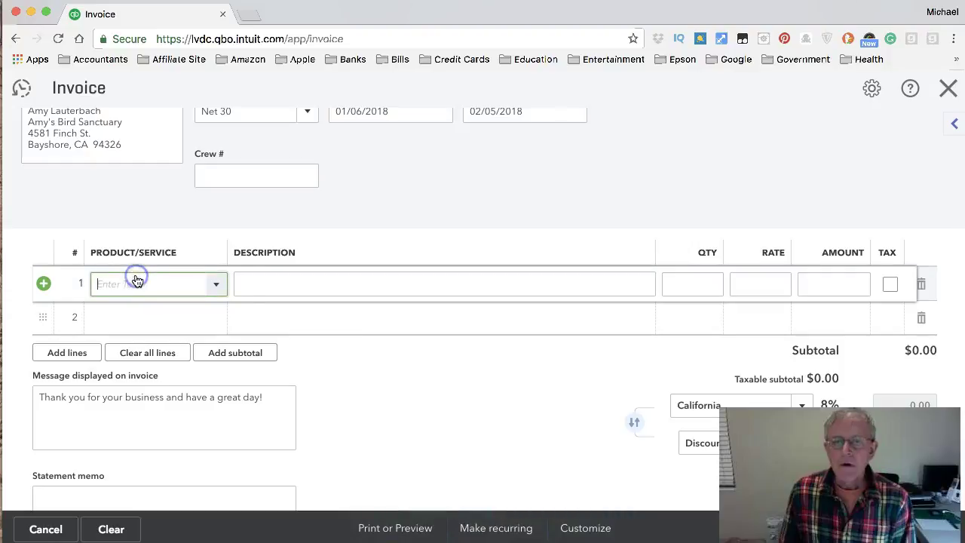
click(217, 284)
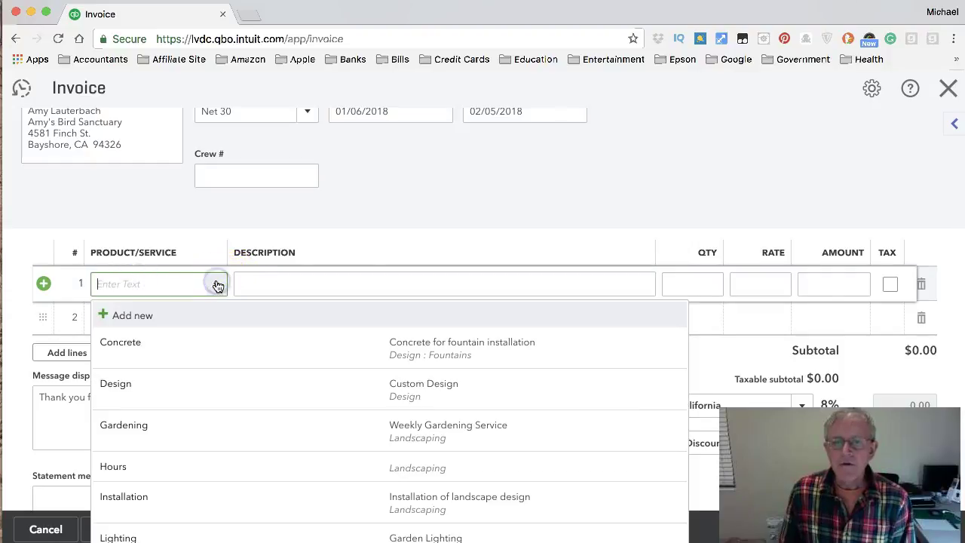
click(166, 354)
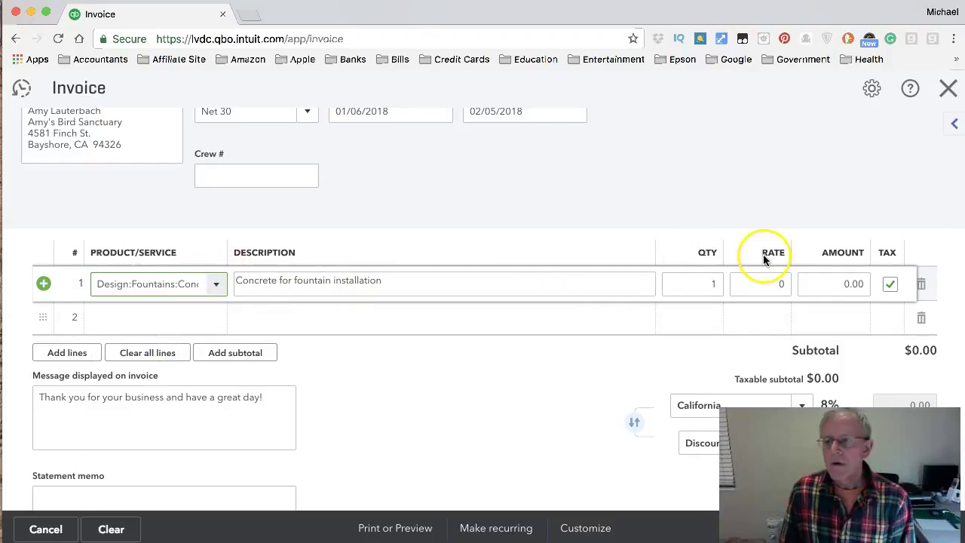
click(782, 281)
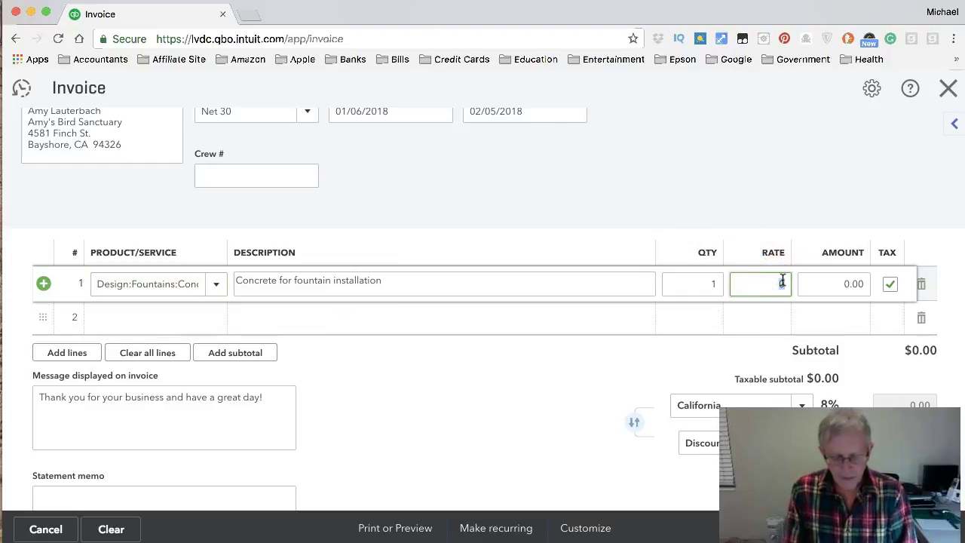
text(100.00)
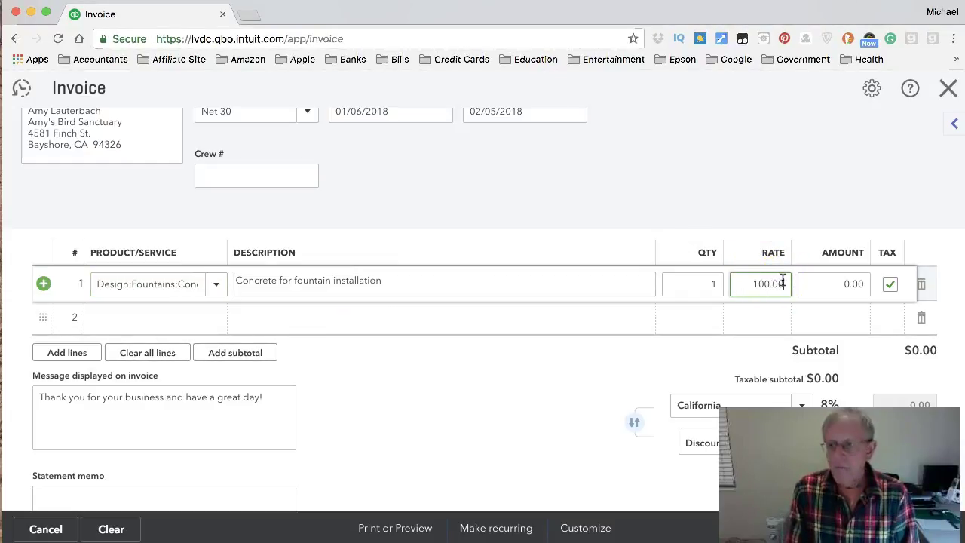
key(Tab)
click(718, 282)
text(2)
Enter "We look forward to helping you in the future" as the invoice's statement memo
scroll(724, 319, down, 3)
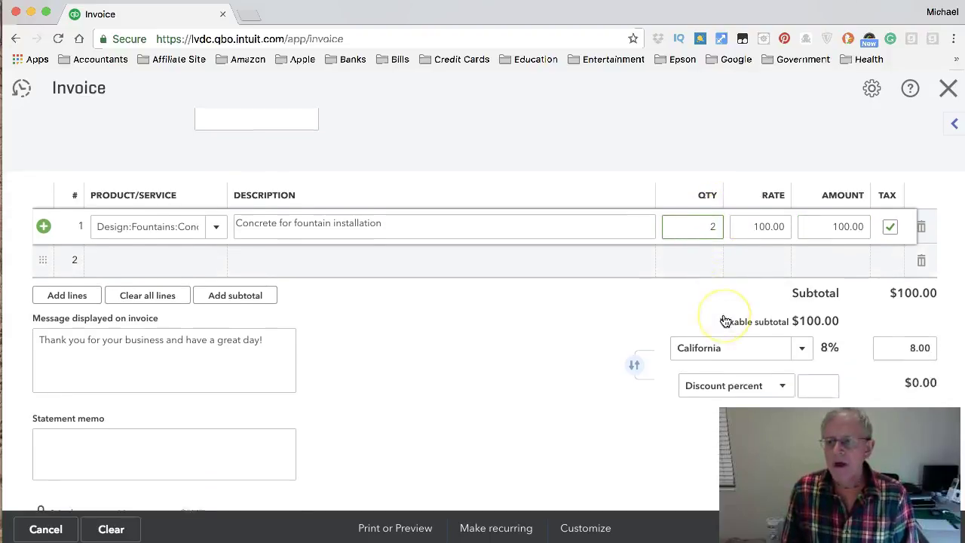
scroll(730, 320, down, 1)
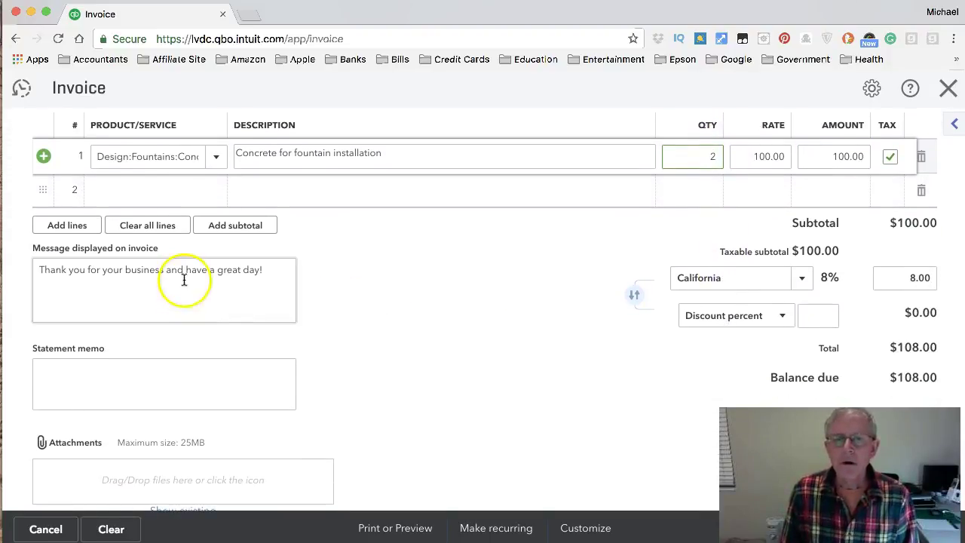
click(183, 278)
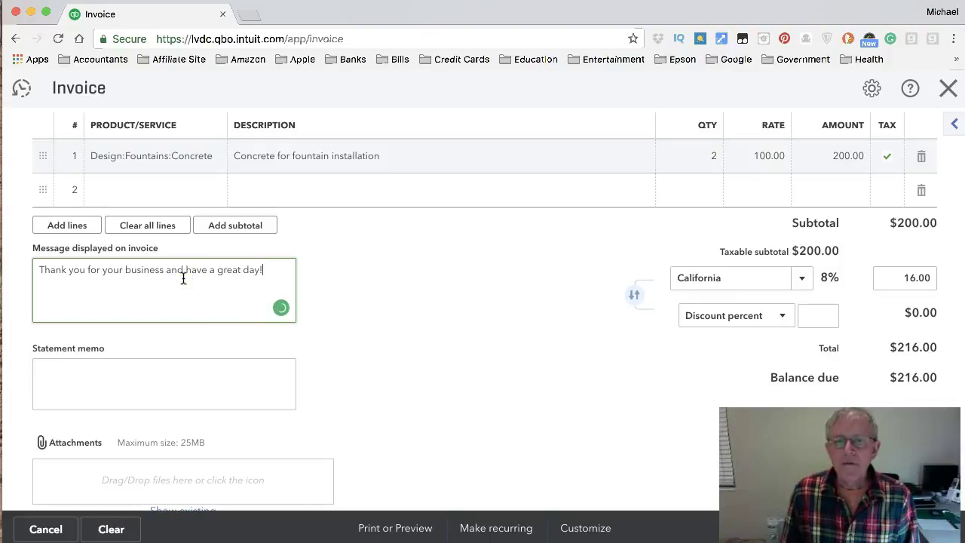
click(190, 387)
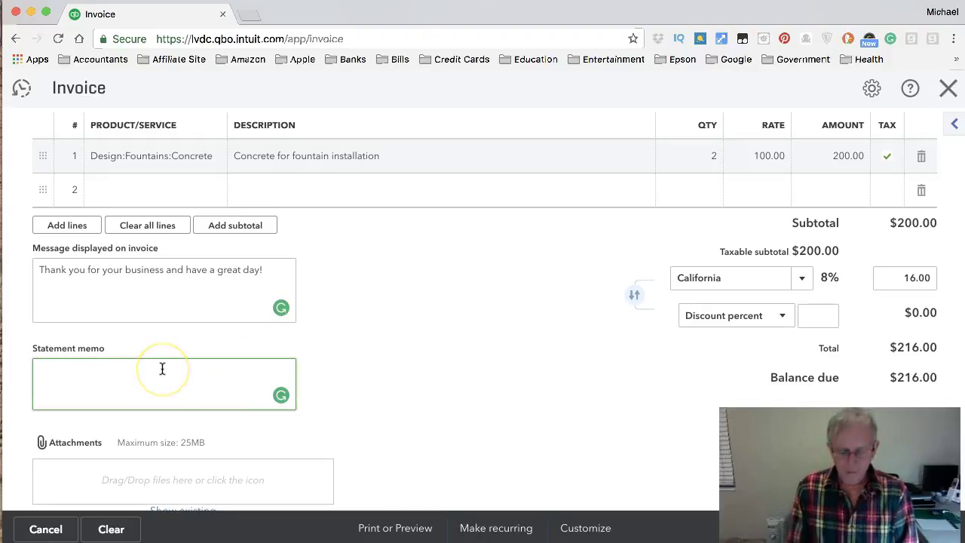
text(T)
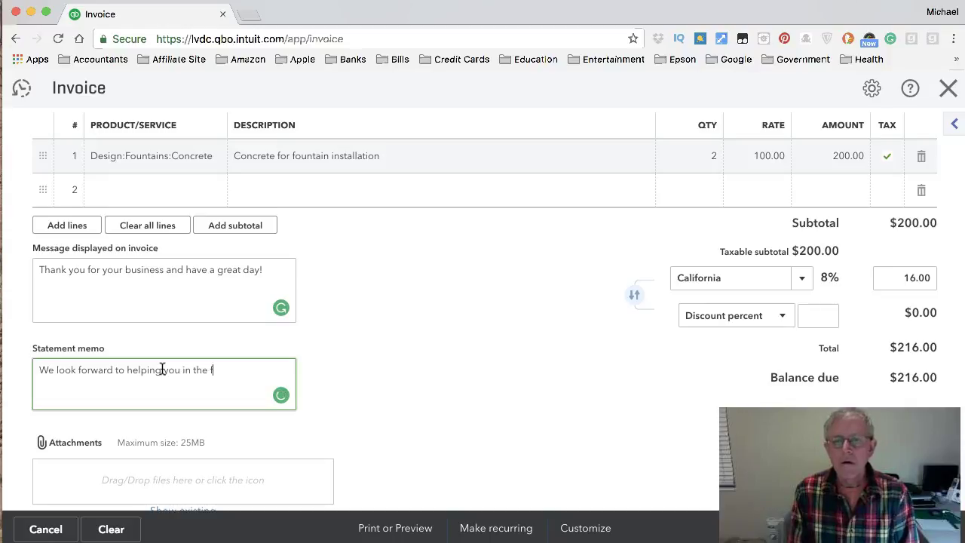
click(455, 377)
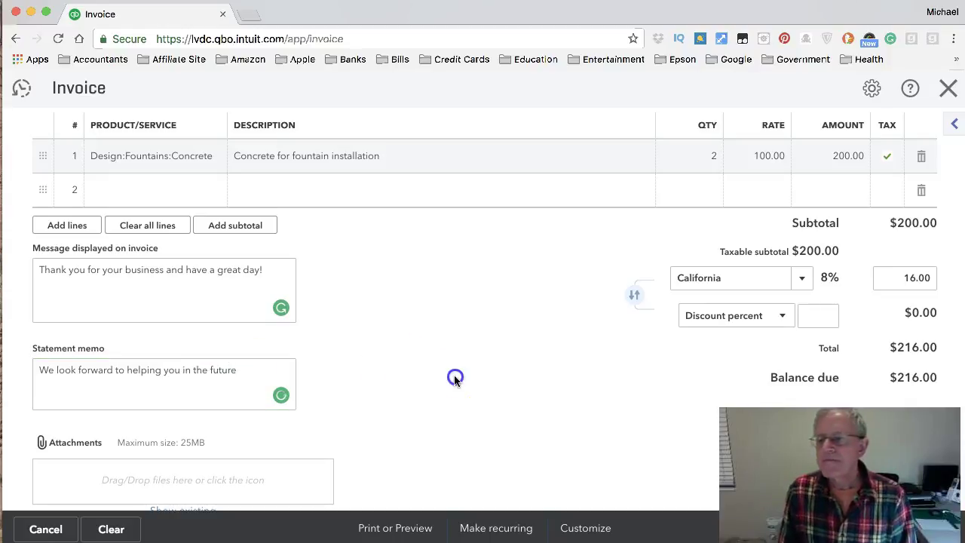
Give the invoice a discount of 10 and switch the discount type to Discount value
click(803, 278)
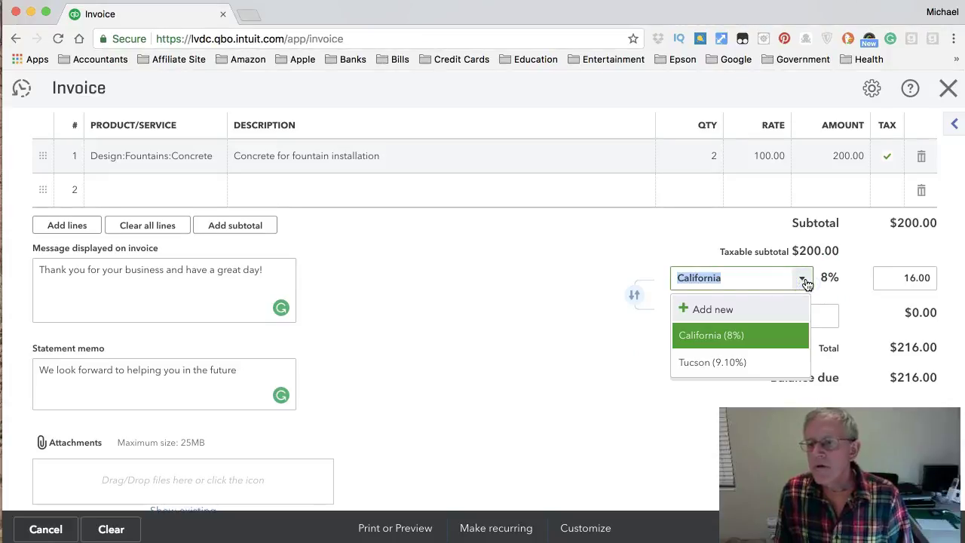
click(805, 282)
click(809, 320)
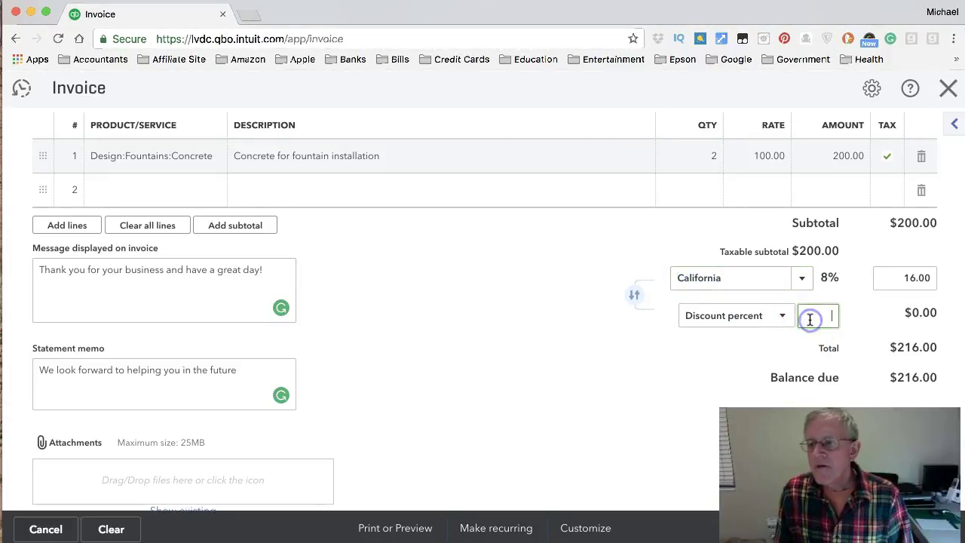
click(785, 320)
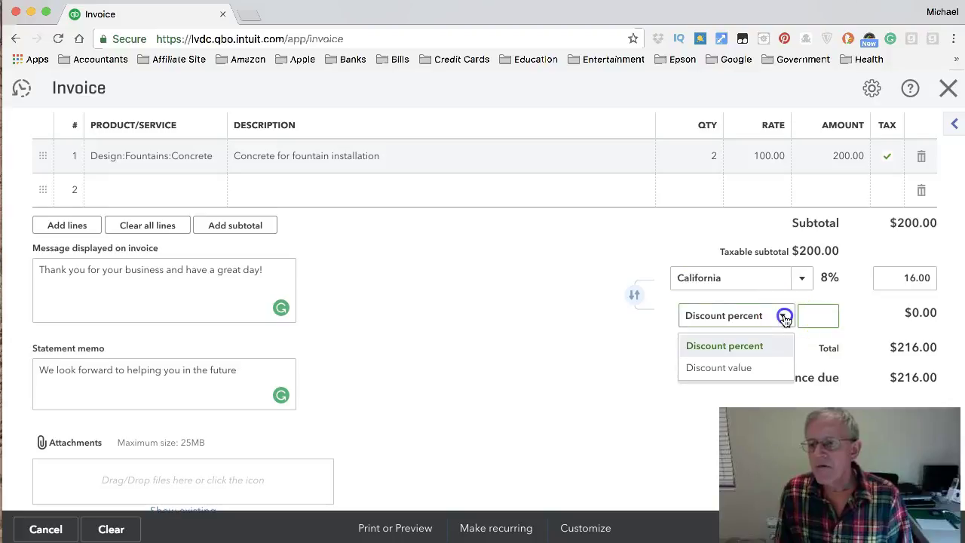
click(781, 319)
click(815, 314)
text(10)
key(Tab)
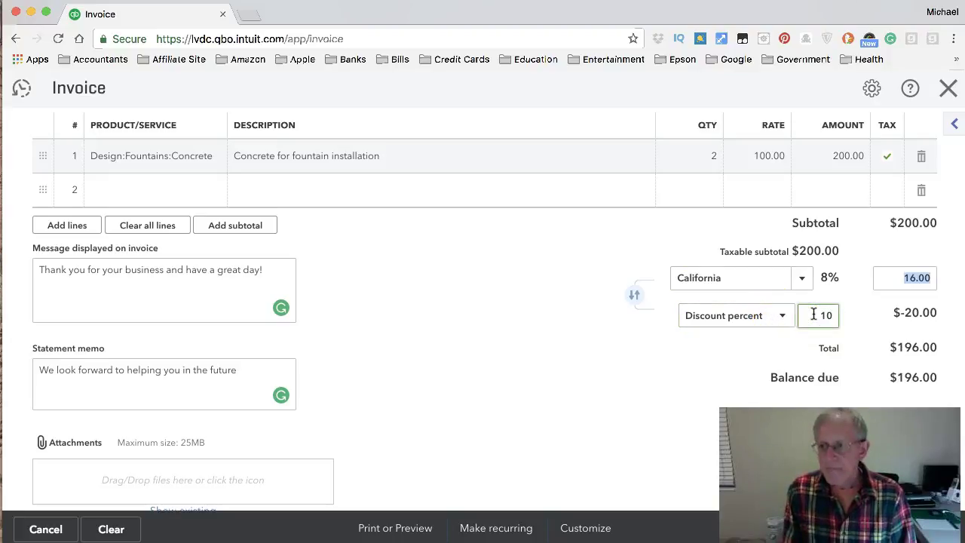
click(784, 316)
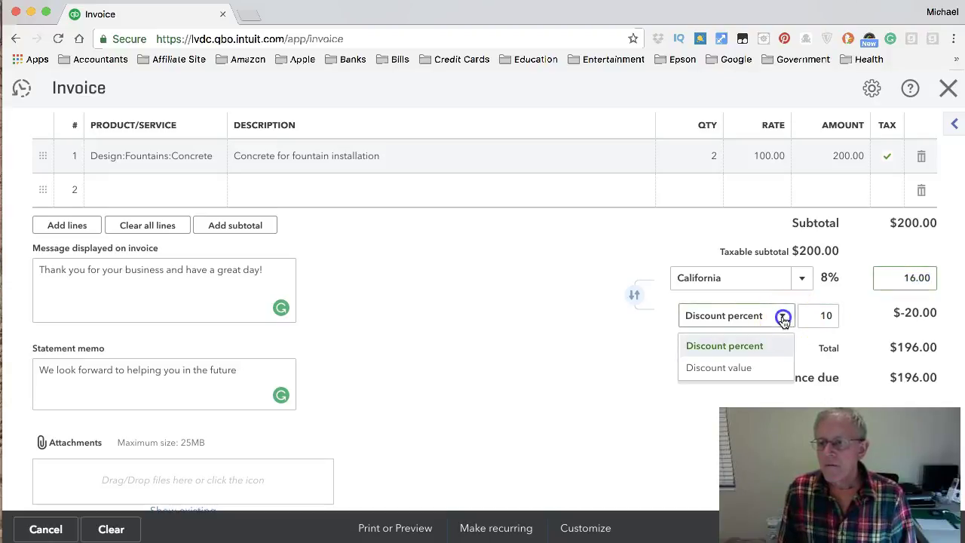
click(765, 374)
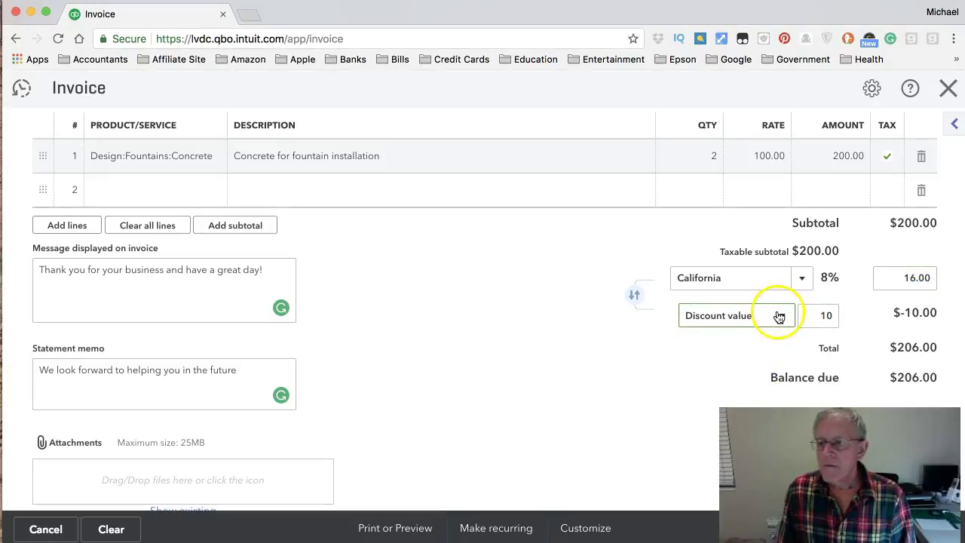
Save the invoice and decline the bank transfer payment offer
scroll(775, 360, down, 2)
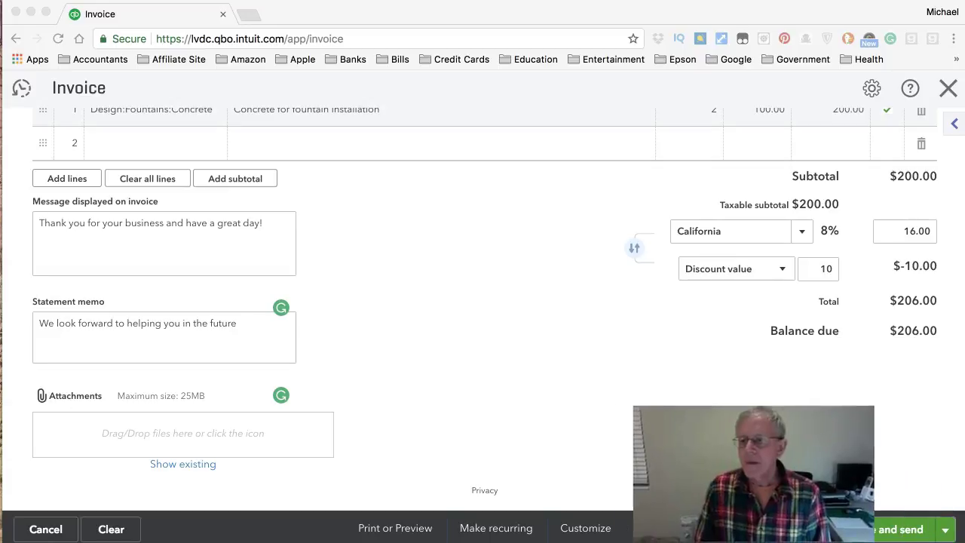
click(802, 526)
click(800, 531)
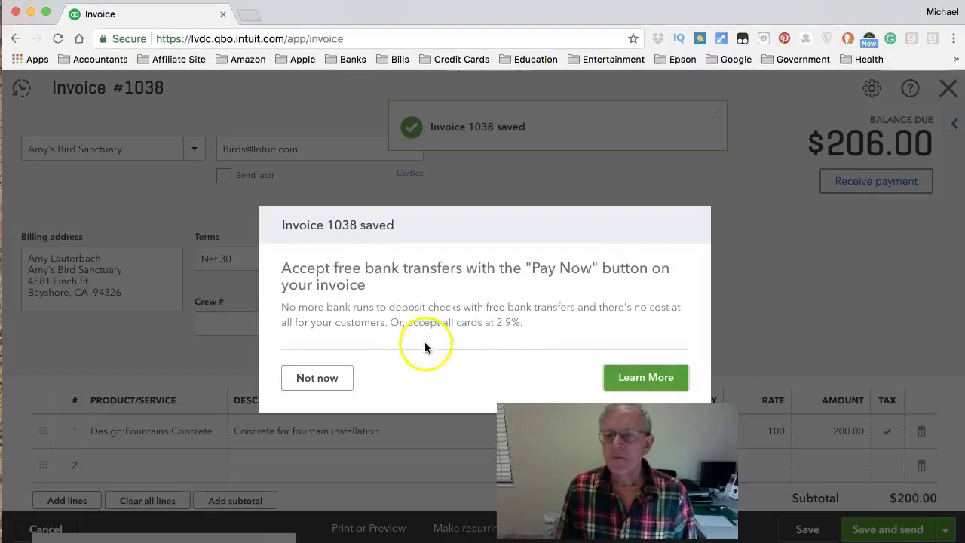
click(338, 383)
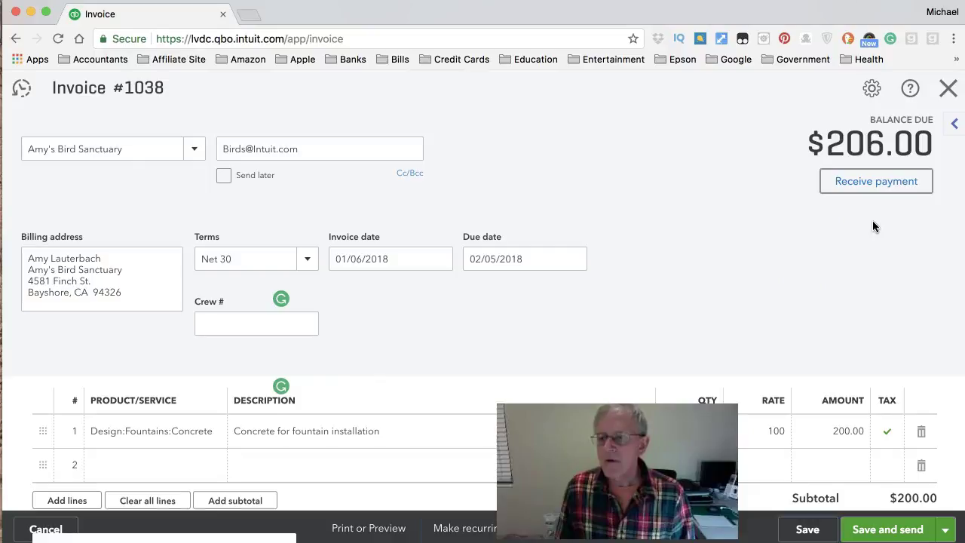
Receive payment for the saved invoice, dated 01/08/2018, with Check as payment method and reference number chk#213
click(872, 182)
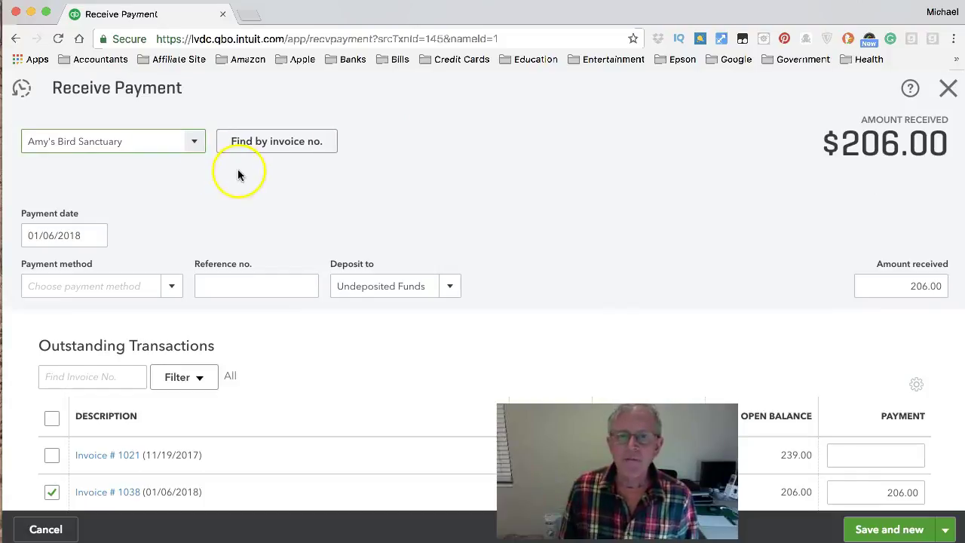
click(95, 236)
click(55, 337)
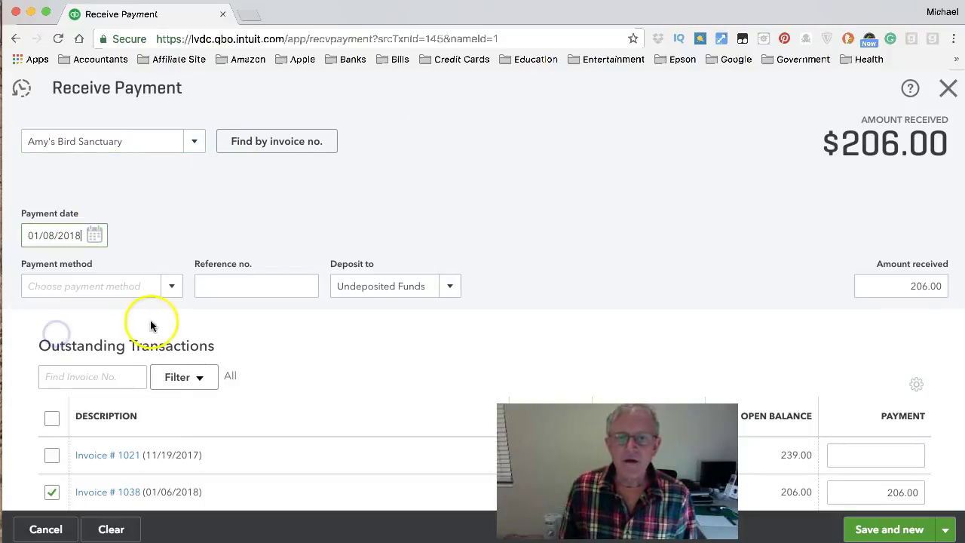
click(166, 286)
click(80, 390)
click(226, 288)
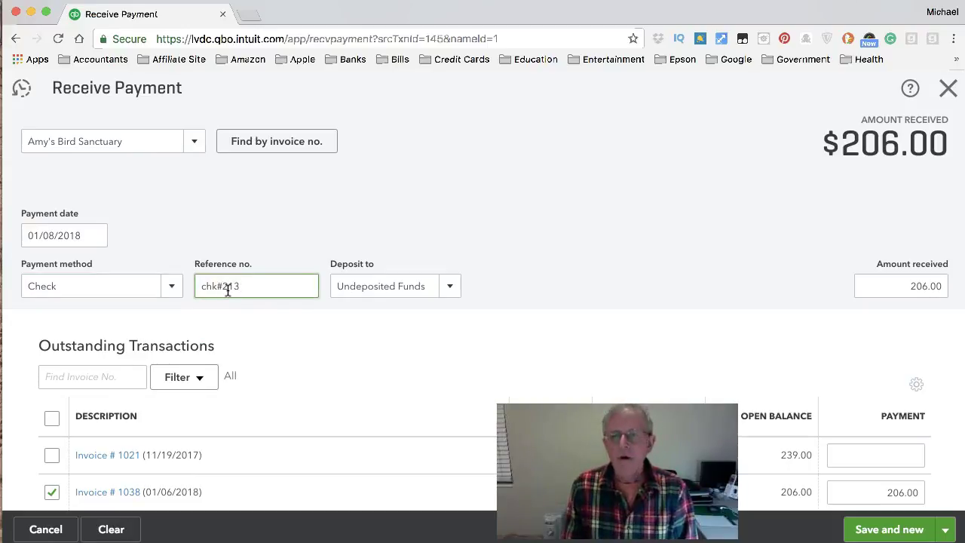
Set the account the payment is deposited to as Checking
click(477, 278)
click(452, 286)
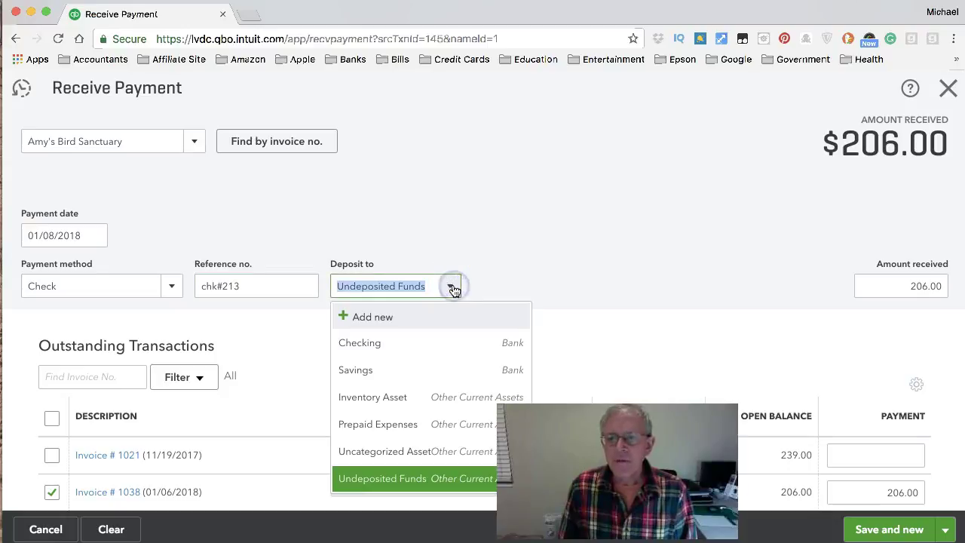
click(418, 342)
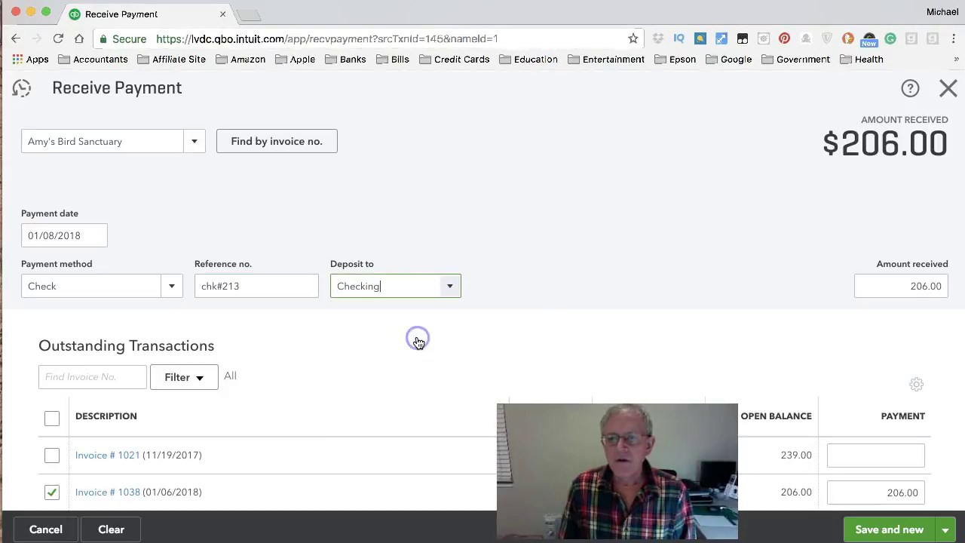
click(450, 288)
click(450, 288)
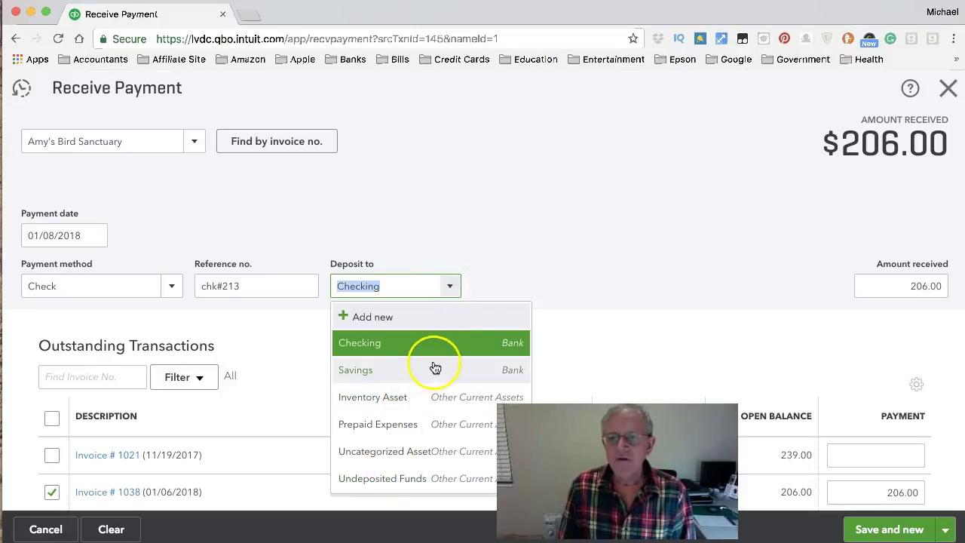
click(494, 267)
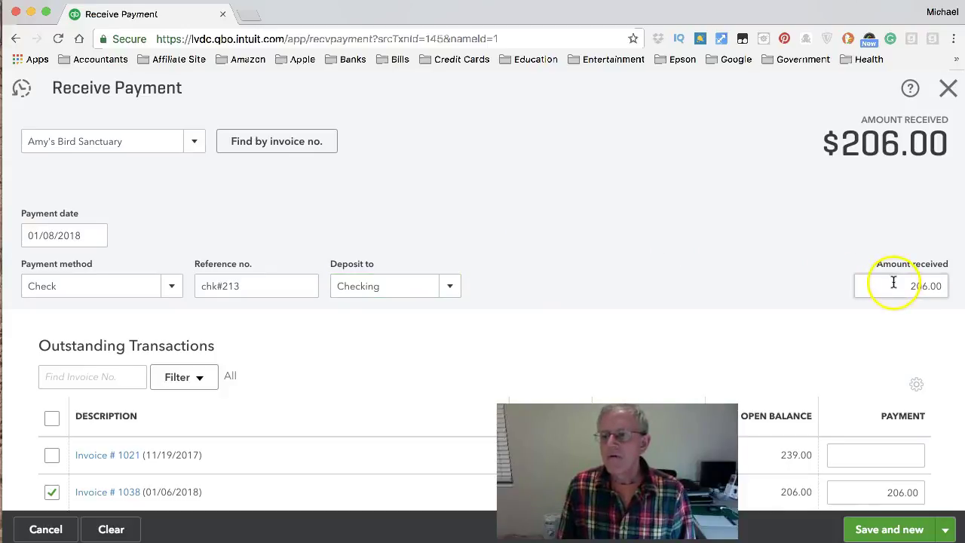
Save and close the received payment applied to Invoice # 1038, and close the blank invoice form
scroll(712, 332, down, 5)
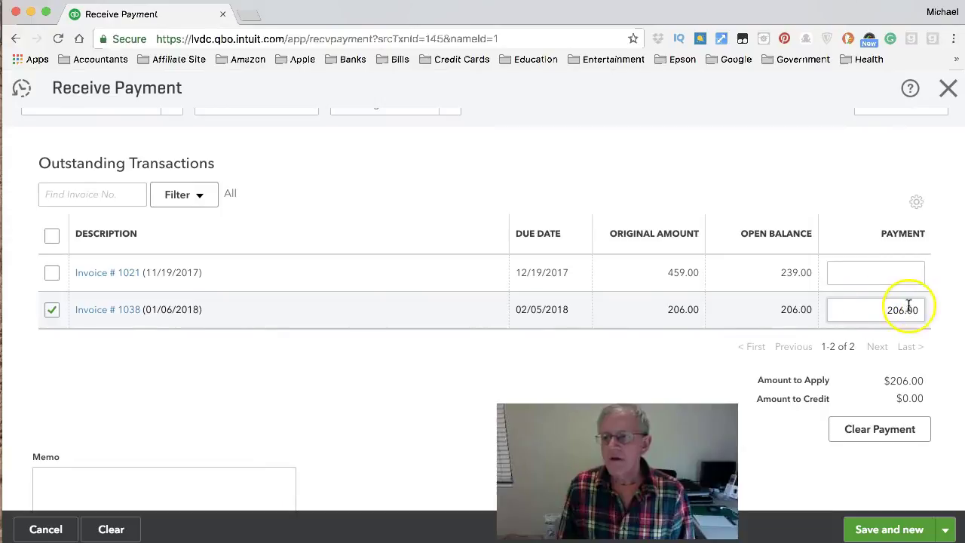
scroll(873, 361, down, 4)
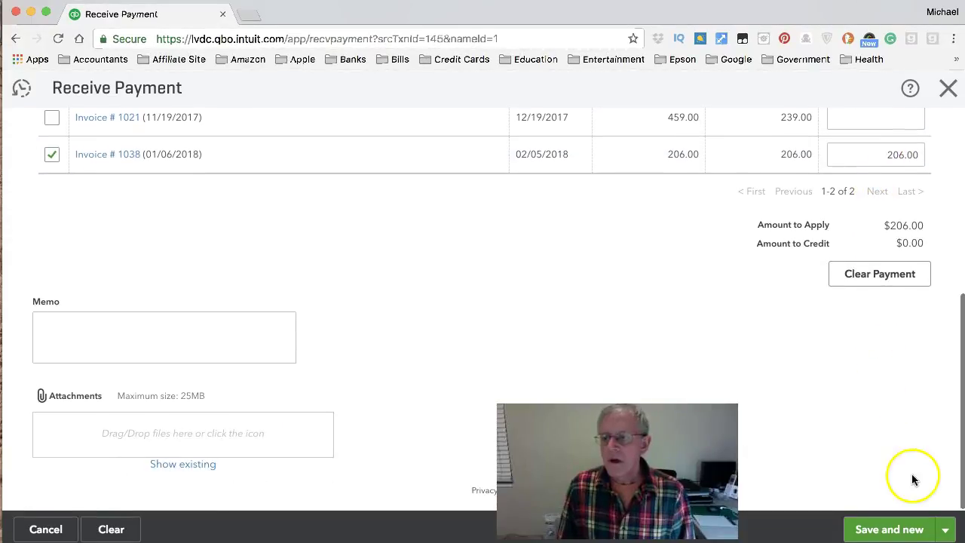
click(946, 530)
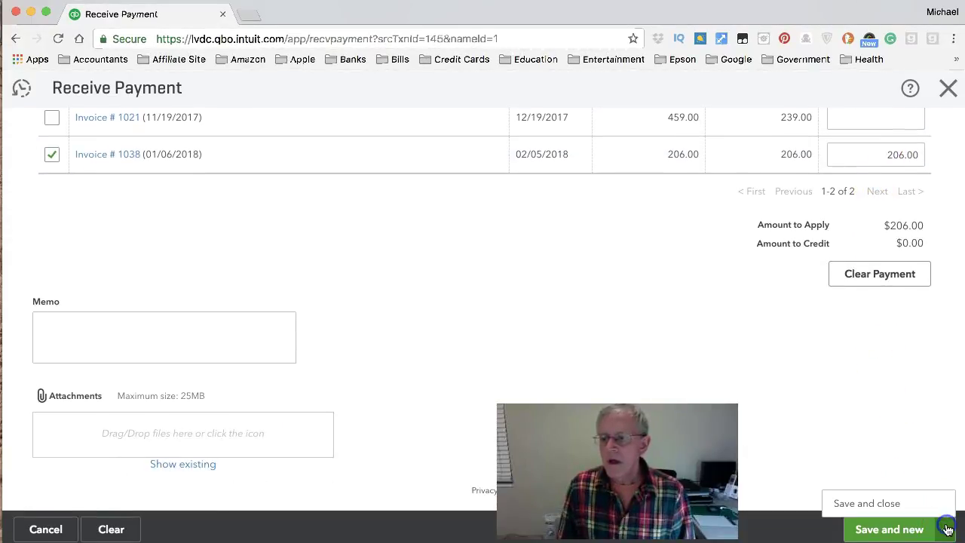
click(873, 504)
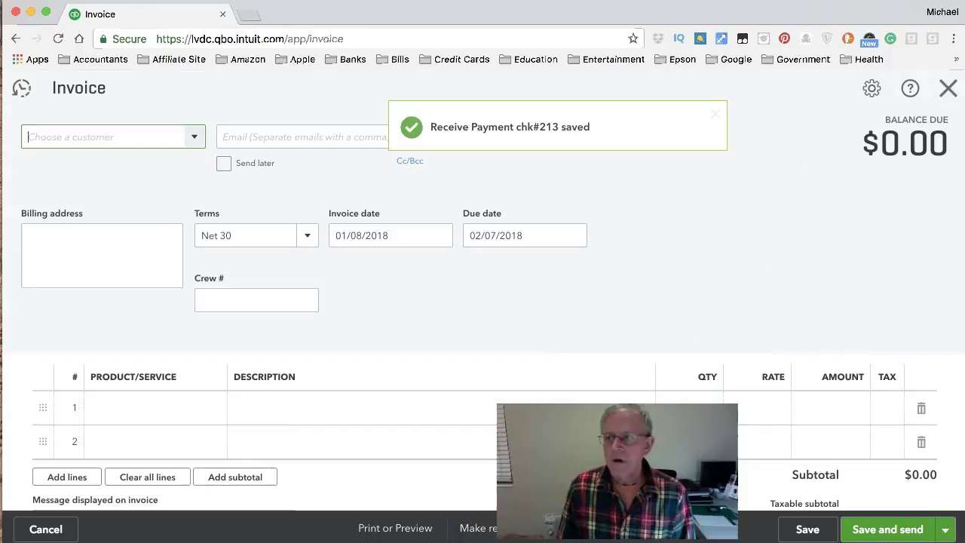
click(951, 86)
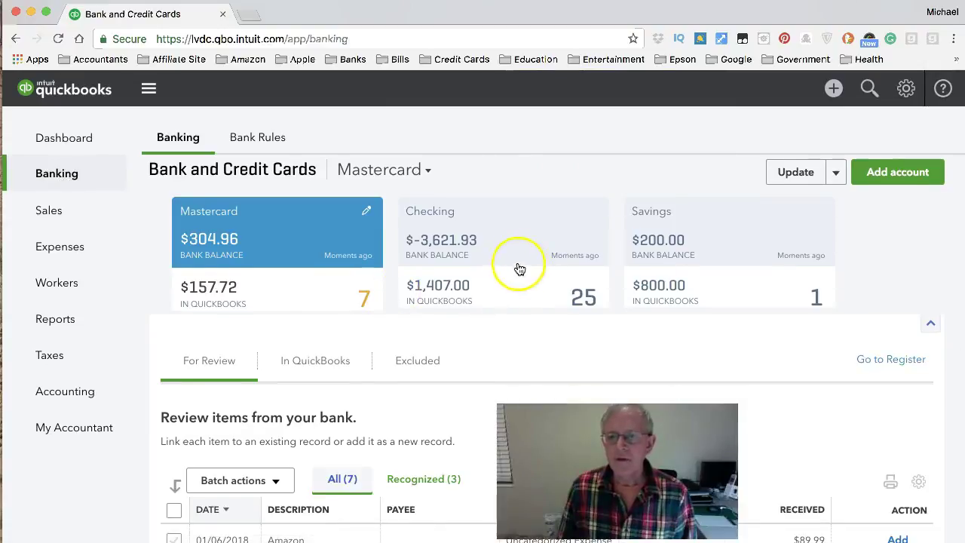
Open the bank register of the Checking account, dismiss the register introduction, and examine the entry for the chk#213 payment
click(520, 270)
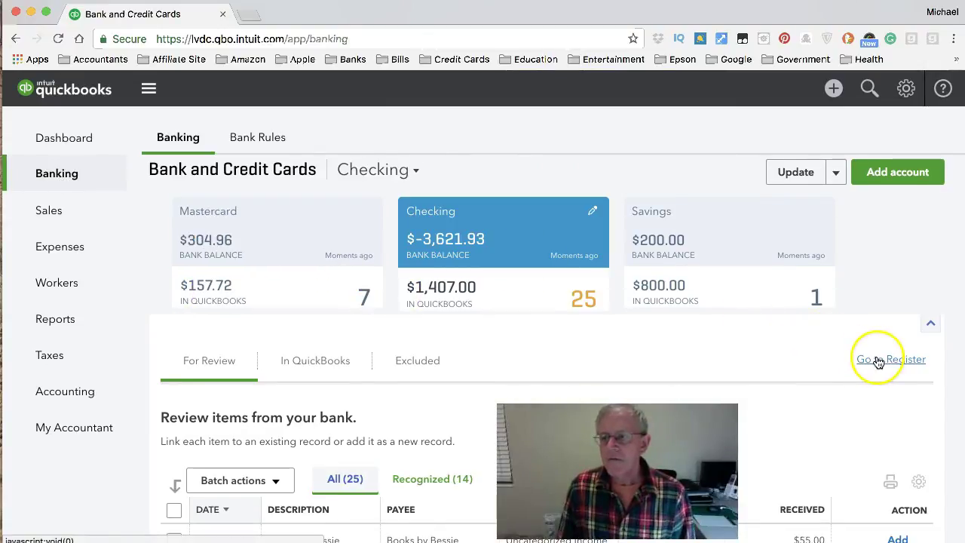
click(879, 361)
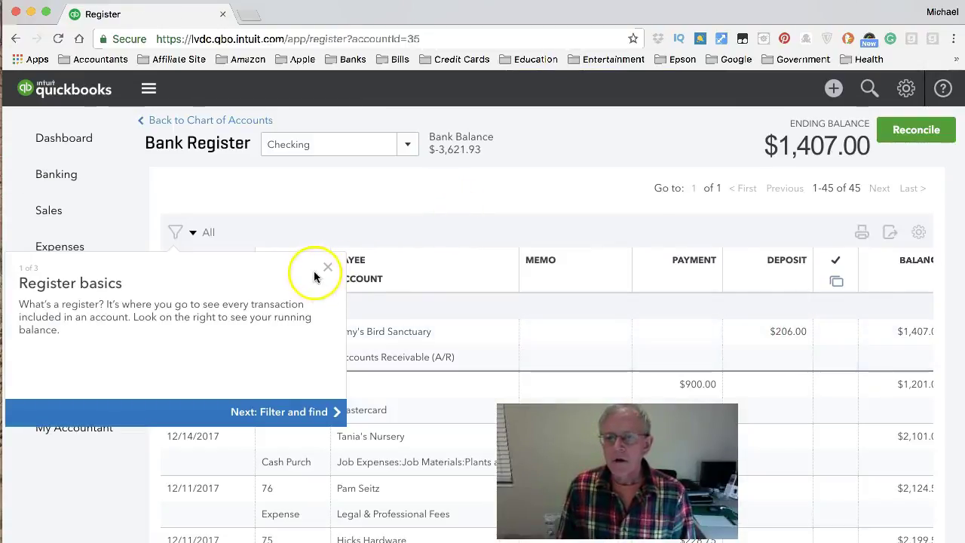
click(327, 268)
scroll(432, 344, down, 1)
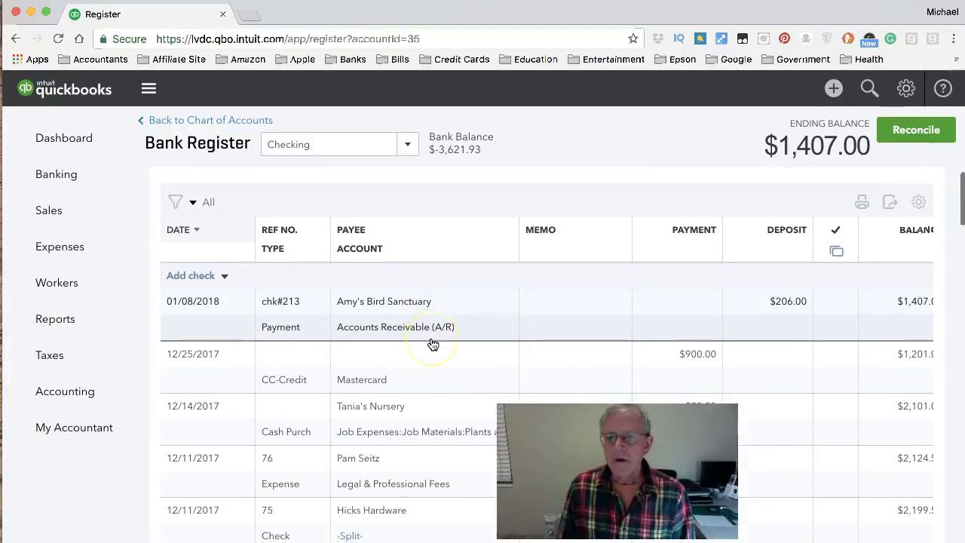
scroll(433, 344, down, 1)
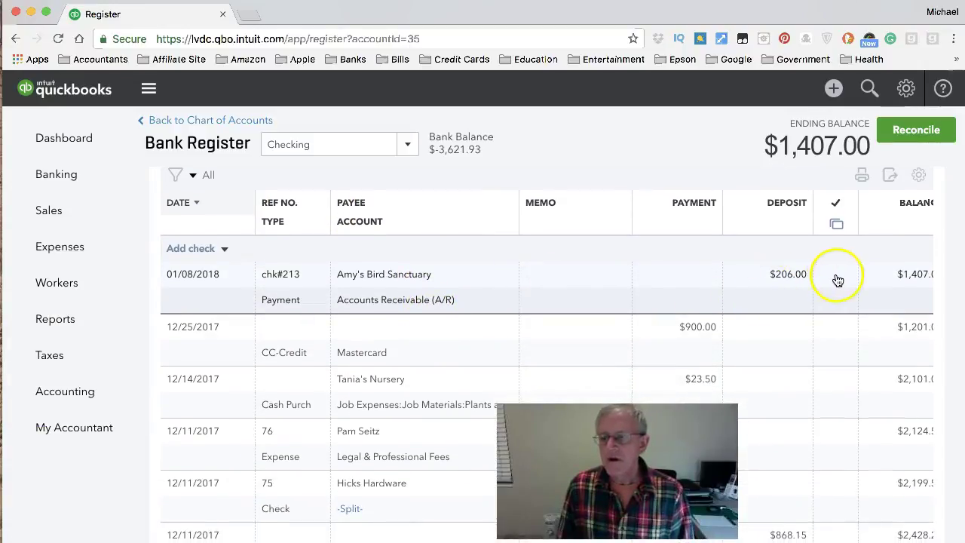
scroll(579, 285, up, 2)
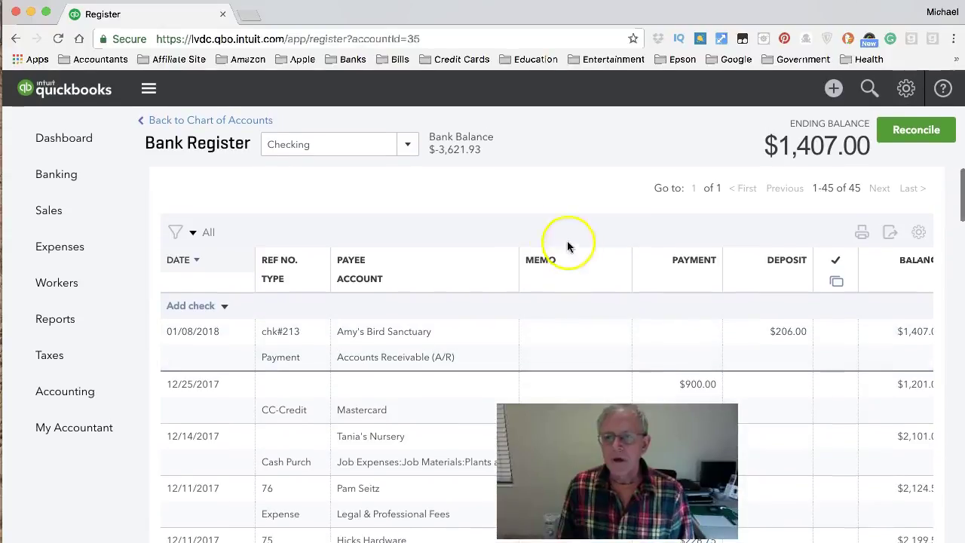